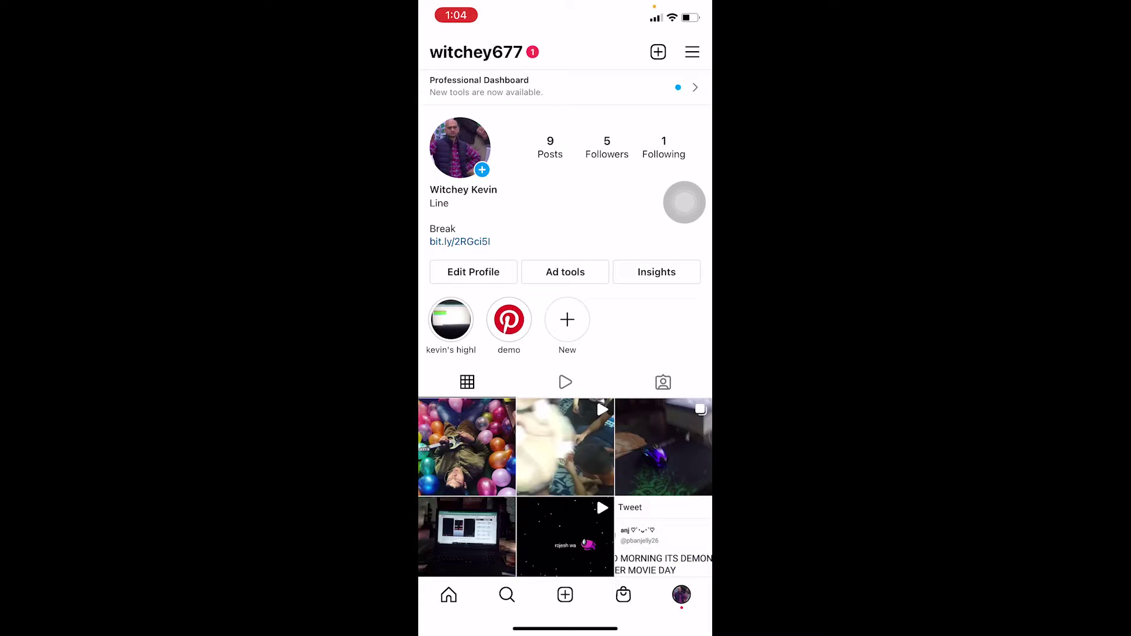
- From Edit profile, select the first Recents screenshot in the library as the new profile photo
click(473, 272)
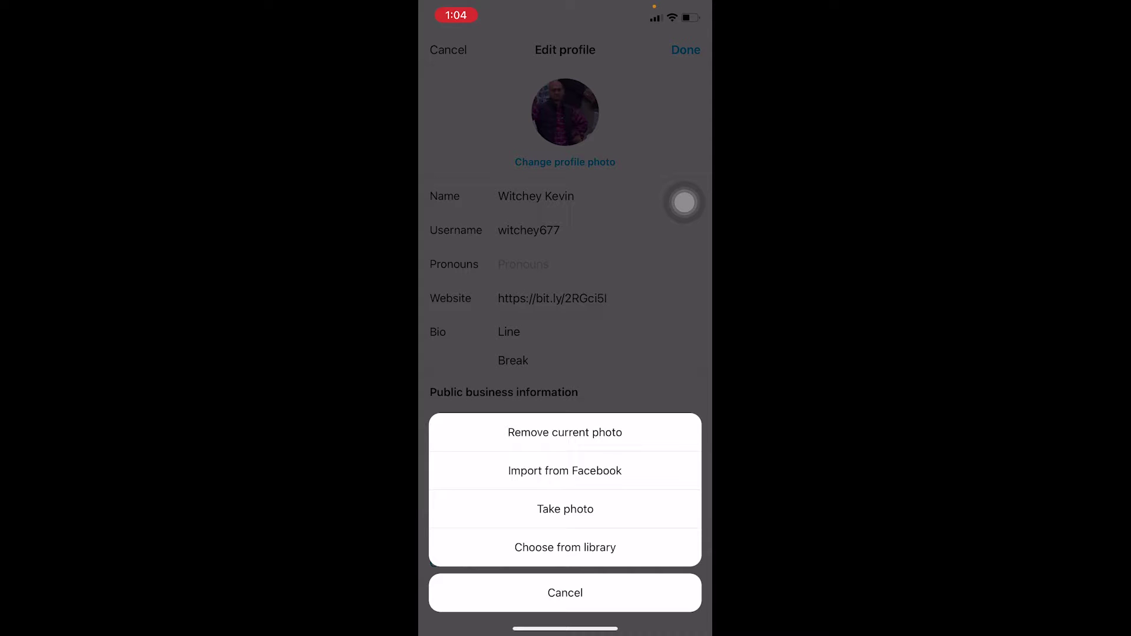
click(566, 548)
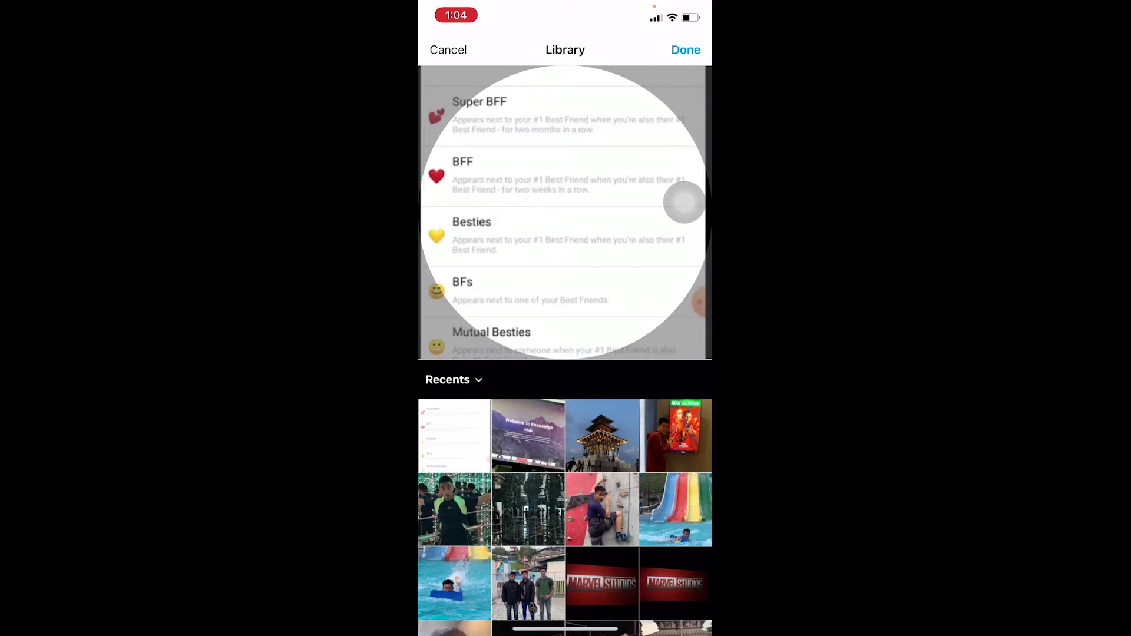
click(455, 433)
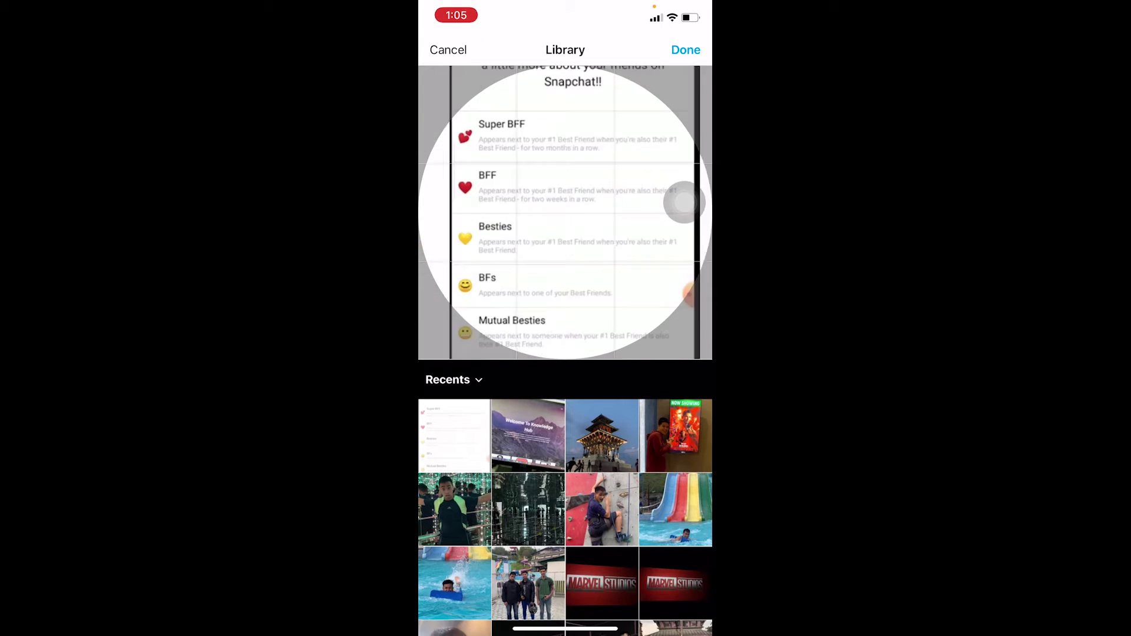
- Confirm the chosen screenshot, save the profile edits, and pull down to refresh the profile
click(686, 49)
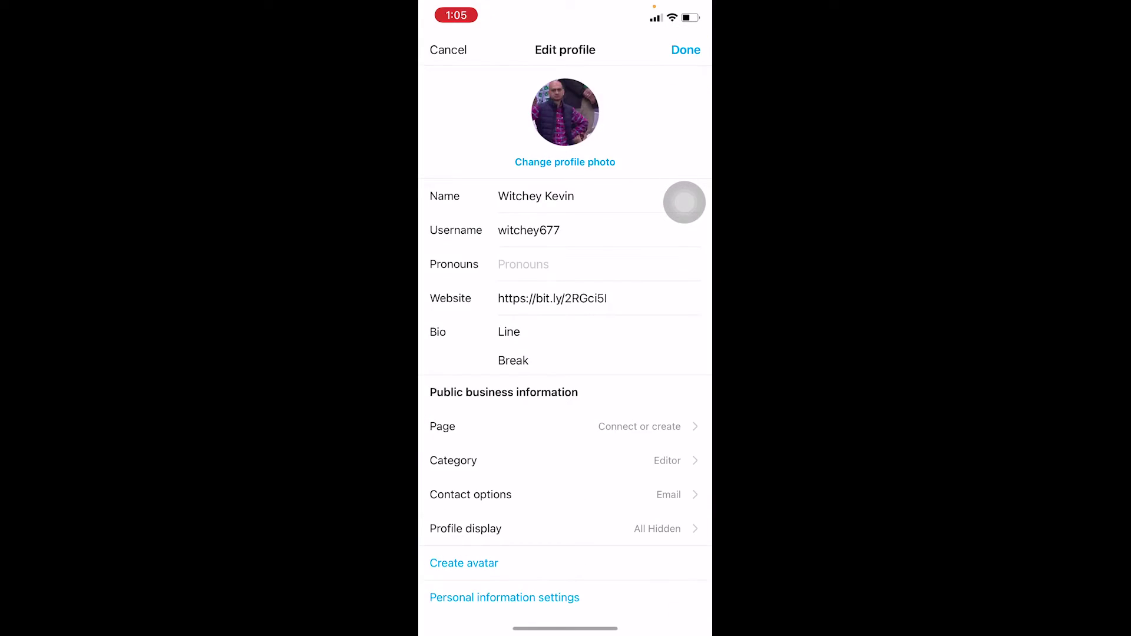
click(683, 53)
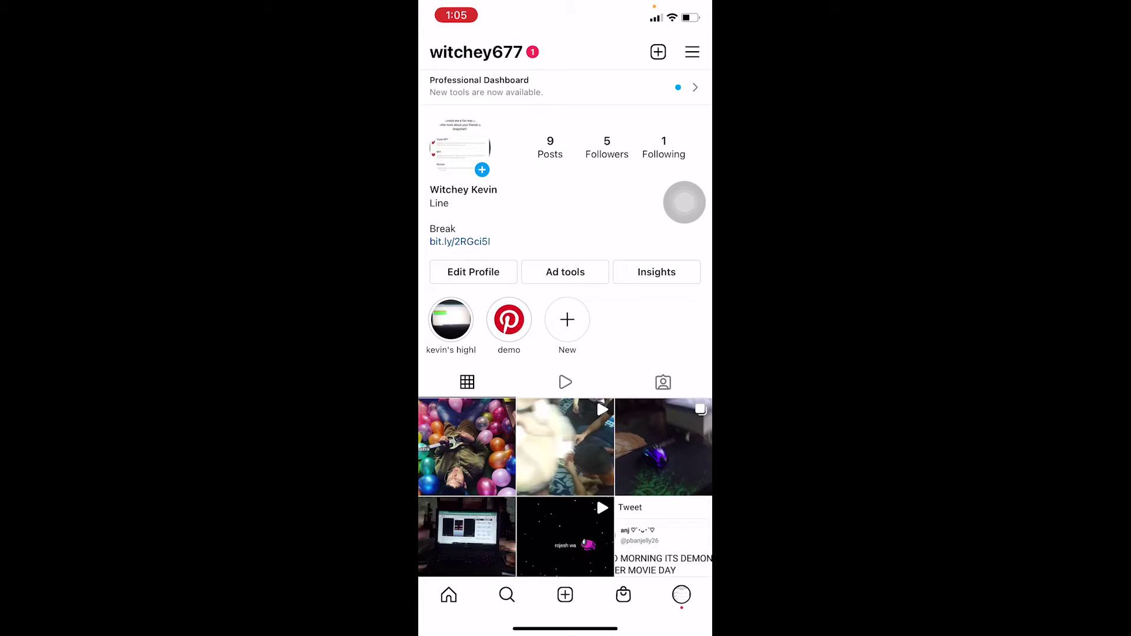
scroll(566, 318, up, 5)
- Close Instagram and offload it via Settings > General > iPhone Storage, keeping its data
drag(566, 628, 565, 412)
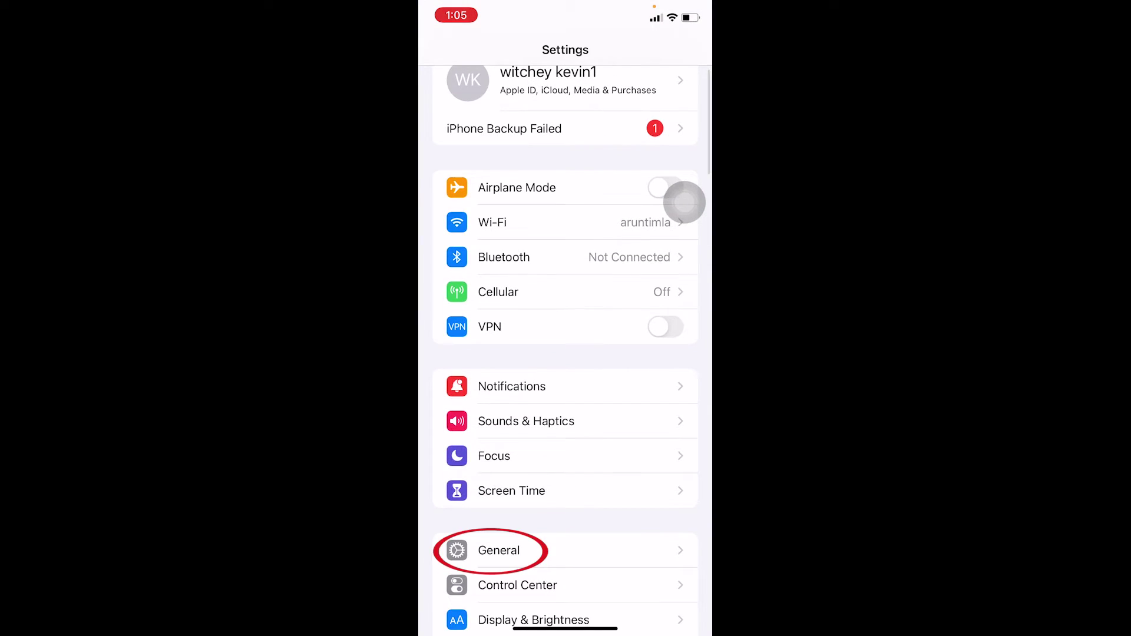
click(499, 546)
click(488, 366)
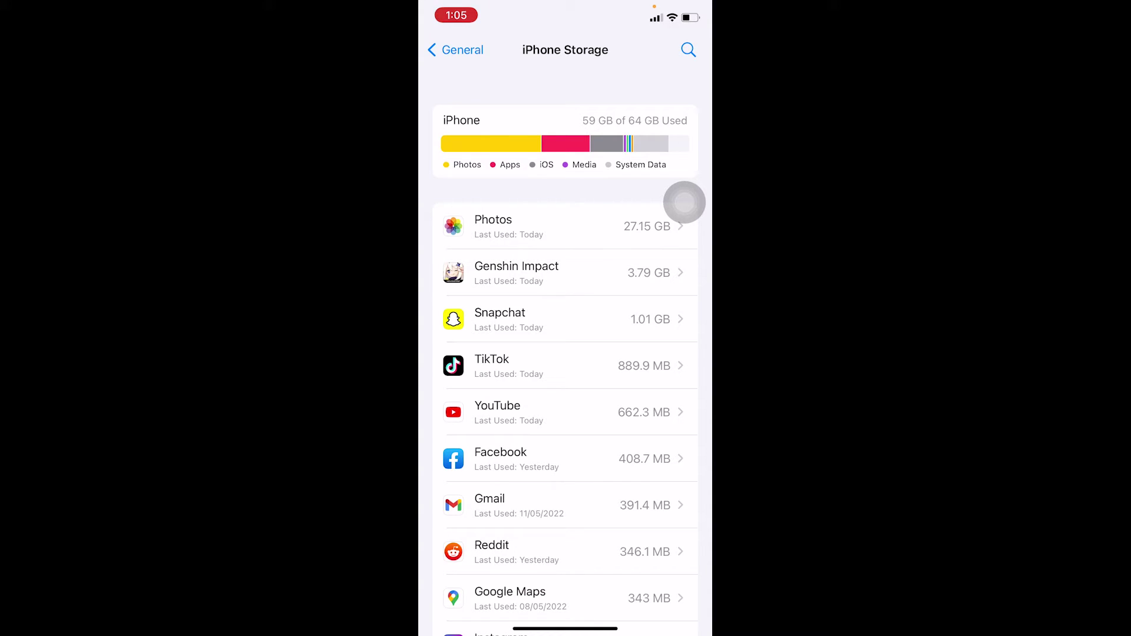
scroll(685, 202, down, 5)
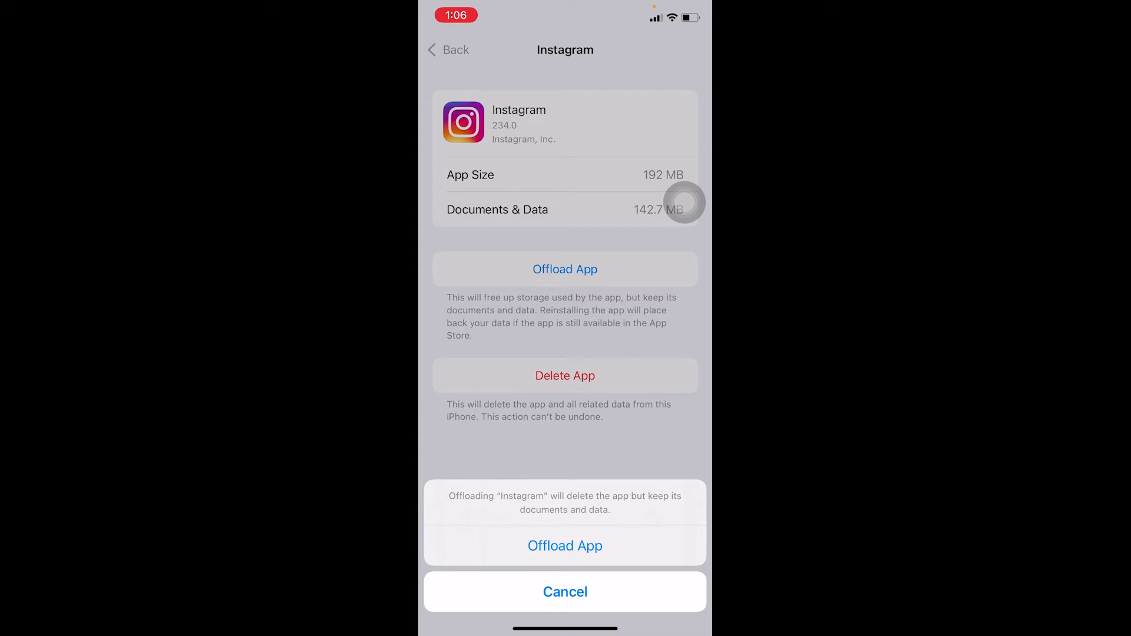
click(565, 546)
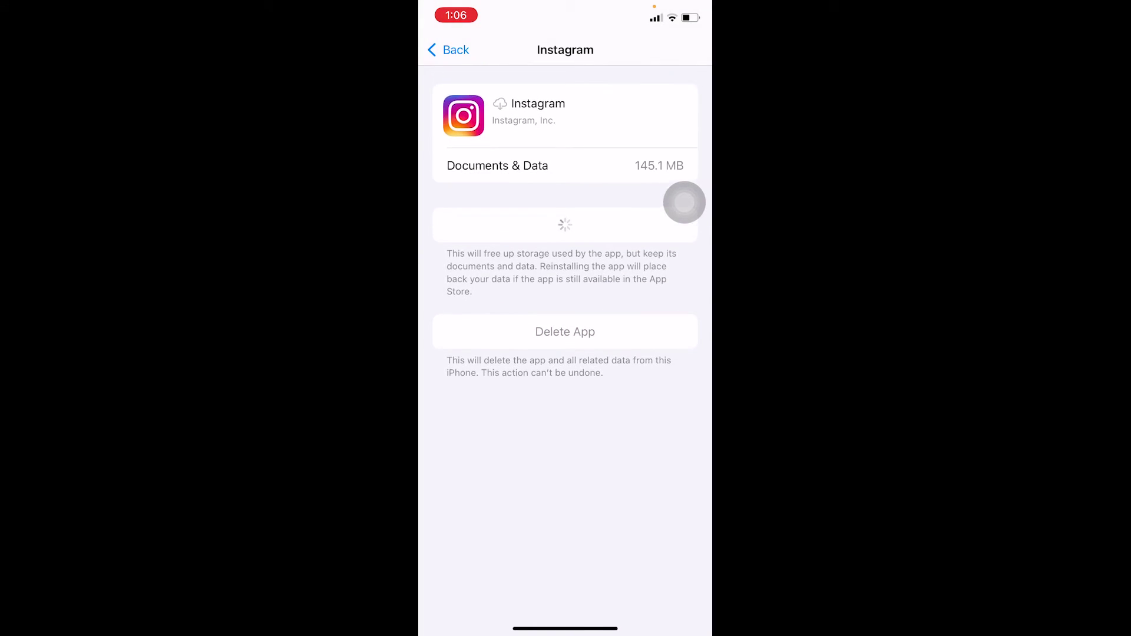
- Swipe through the home screens to the last page holding the offloaded Instagram icon
drag(648, 294, 471, 295)
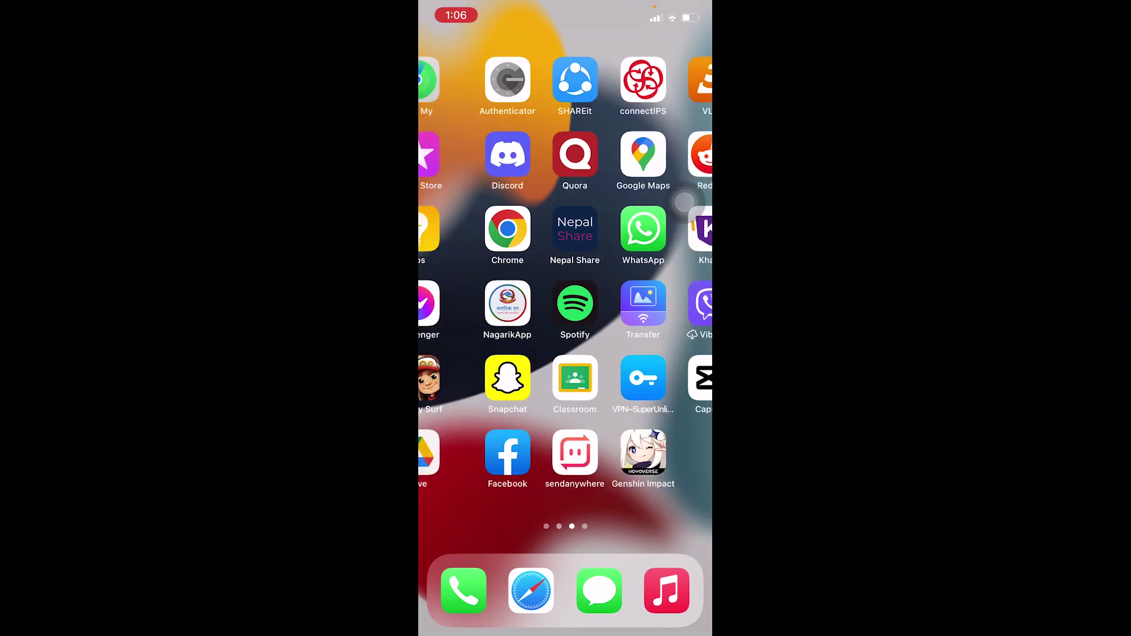
drag(648, 295, 471, 295)
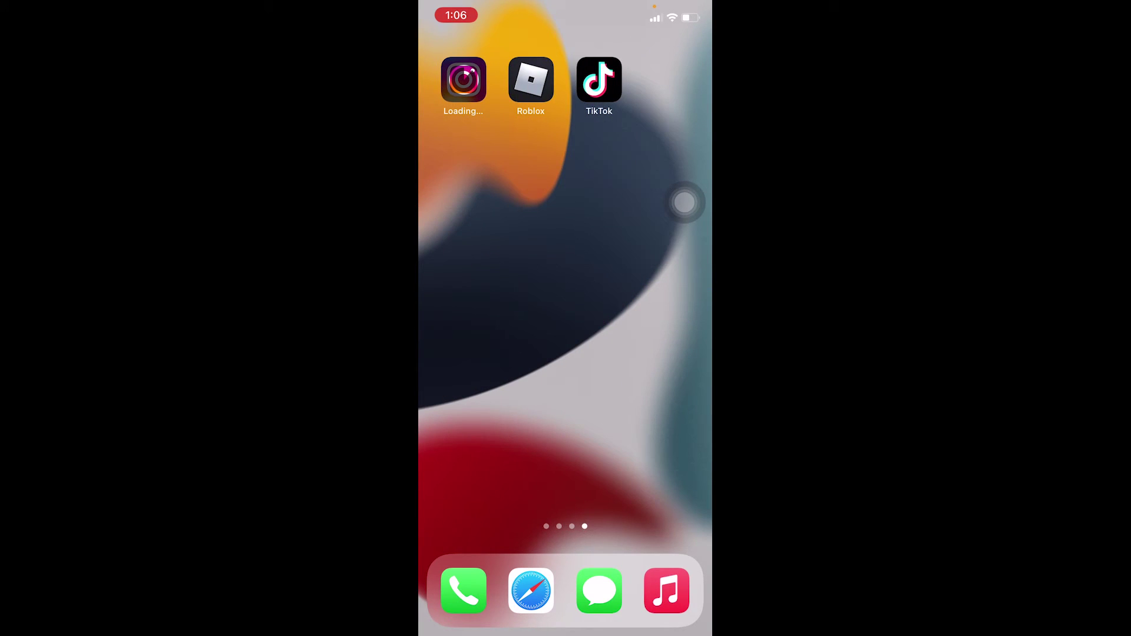